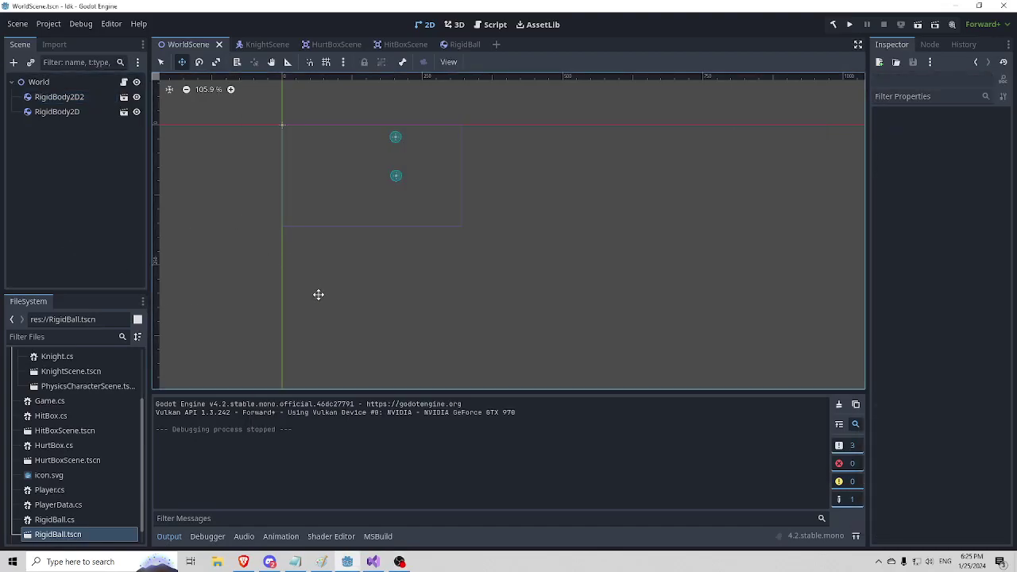
Remove the lower ball from collision layer 1 and clear the upper ball's collision mask 1.
left_click(56, 113)
left_click(77, 98)
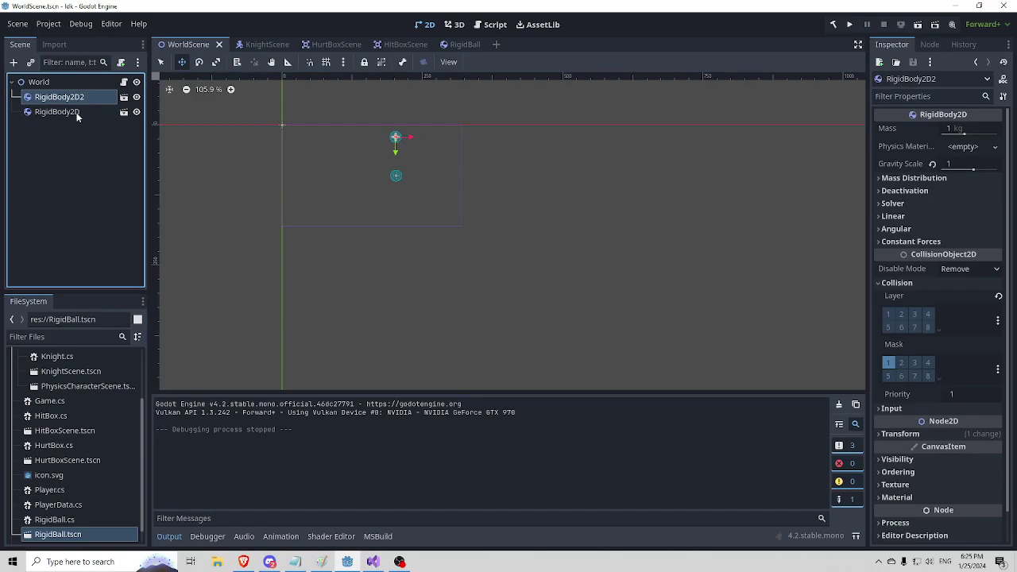
left_click(77, 114)
left_click(888, 314)
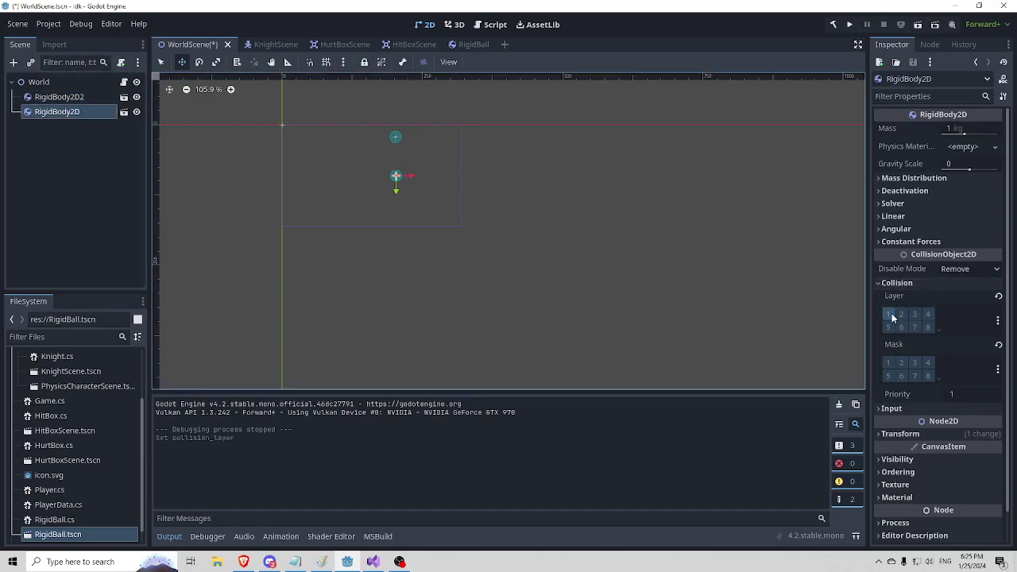
left_click(69, 97)
left_click(888, 362)
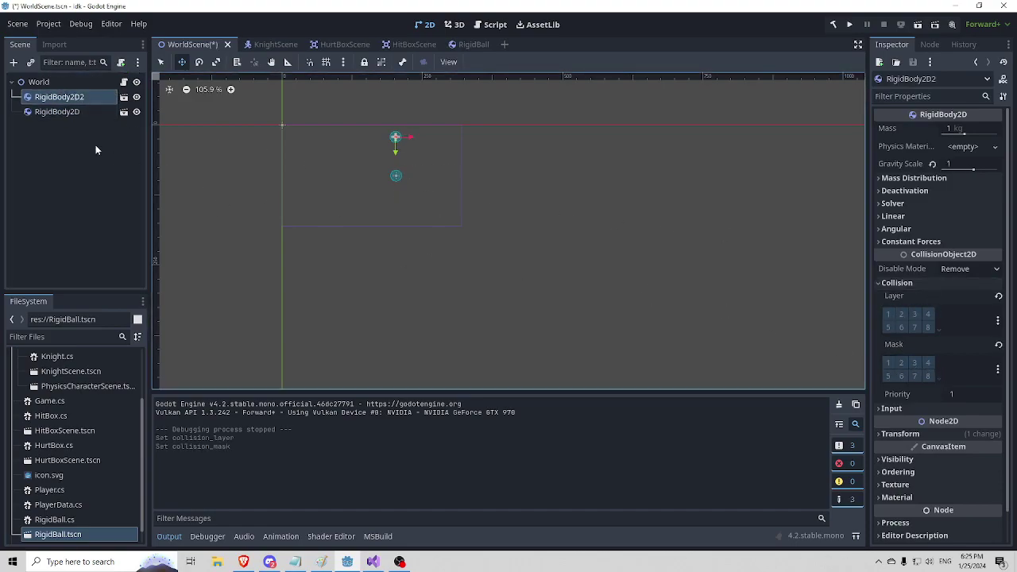
Review both balls' collision settings, then run the scene to test them.
left_click(74, 112)
left_click(79, 99)
left_click(77, 111)
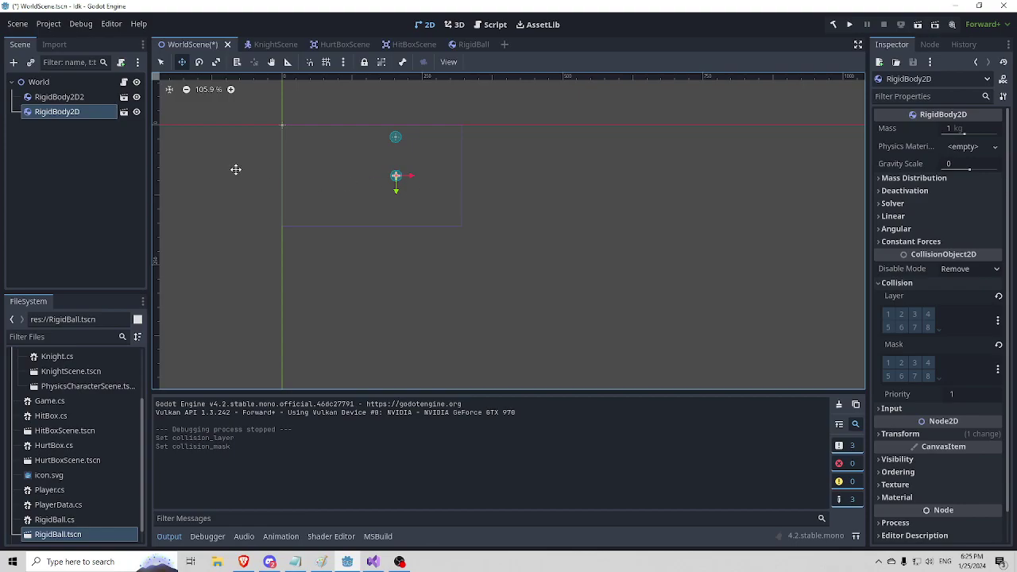
left_click(59, 98)
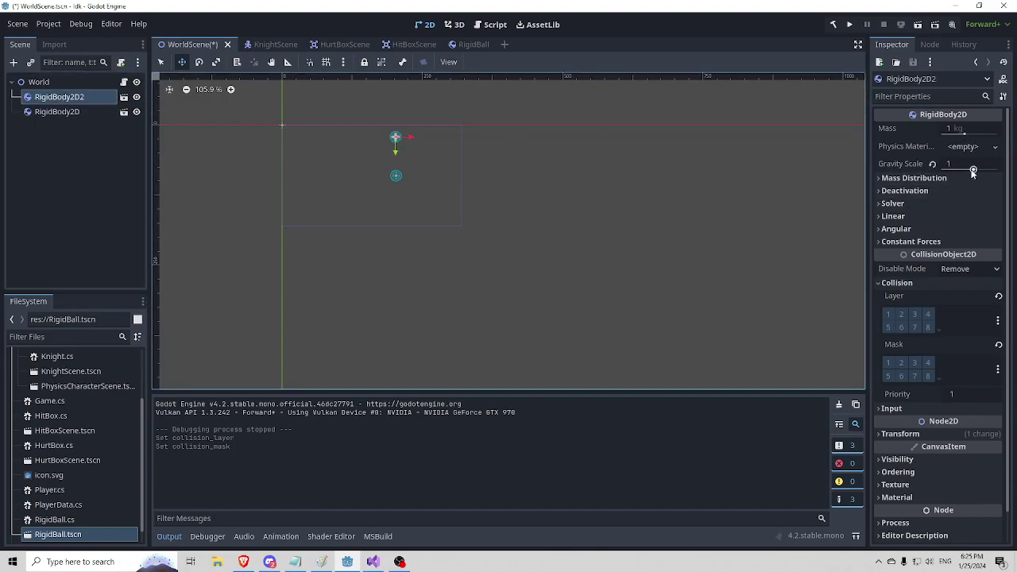
left_click(87, 115)
left_click(80, 97)
left_click(69, 113)
left_click(74, 99)
left_click(849, 24)
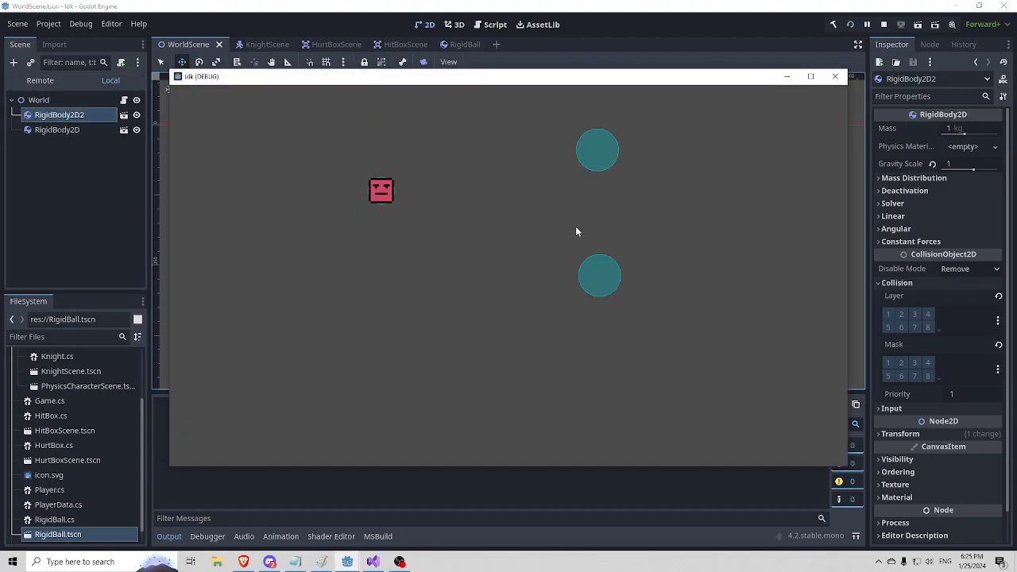
Stop the game, enable collision layer 1 on RigidBody2D and RigidBody2D2, and test-run the scene.
left_click(836, 77)
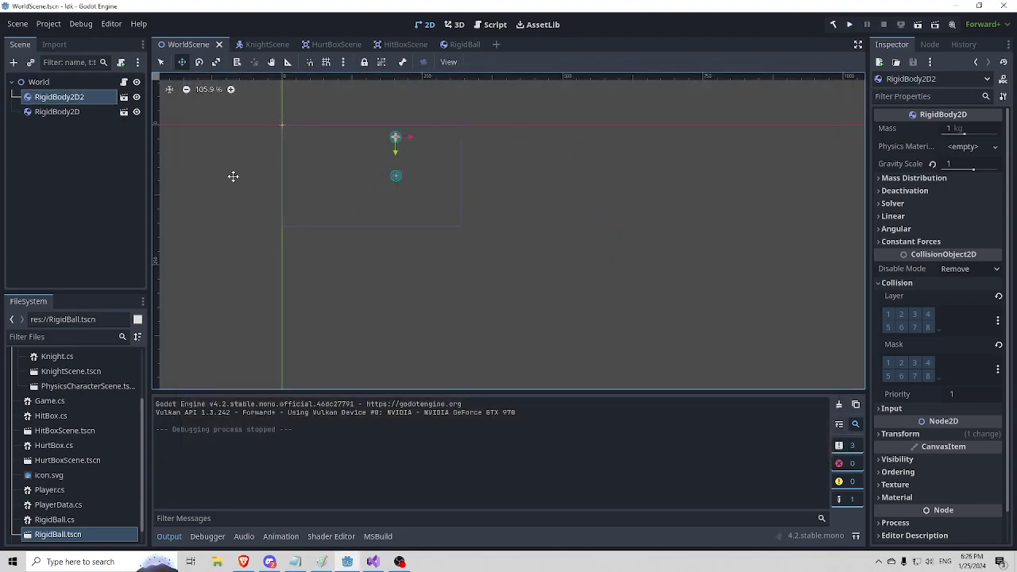
left_click(56, 112)
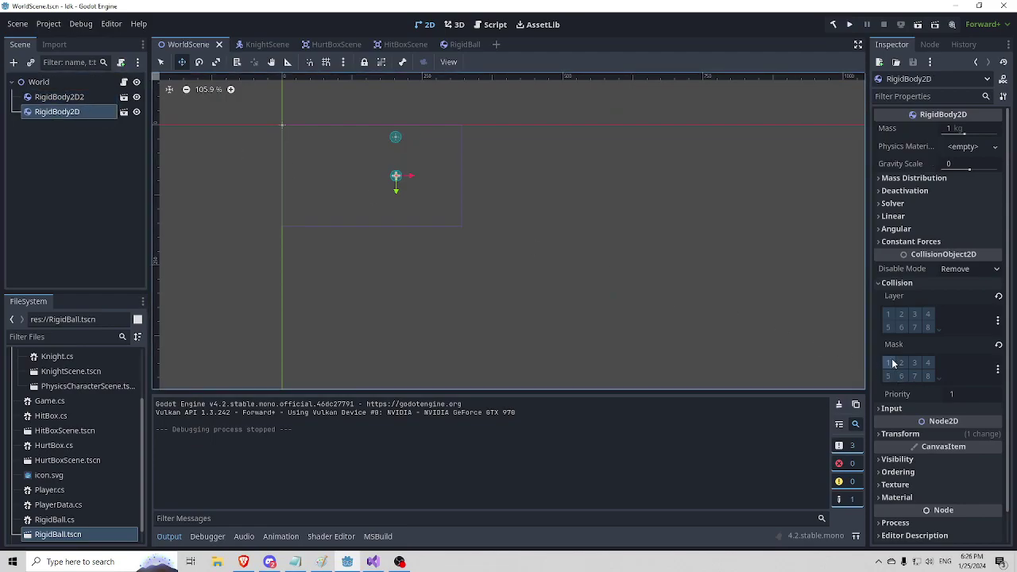
left_click(890, 315)
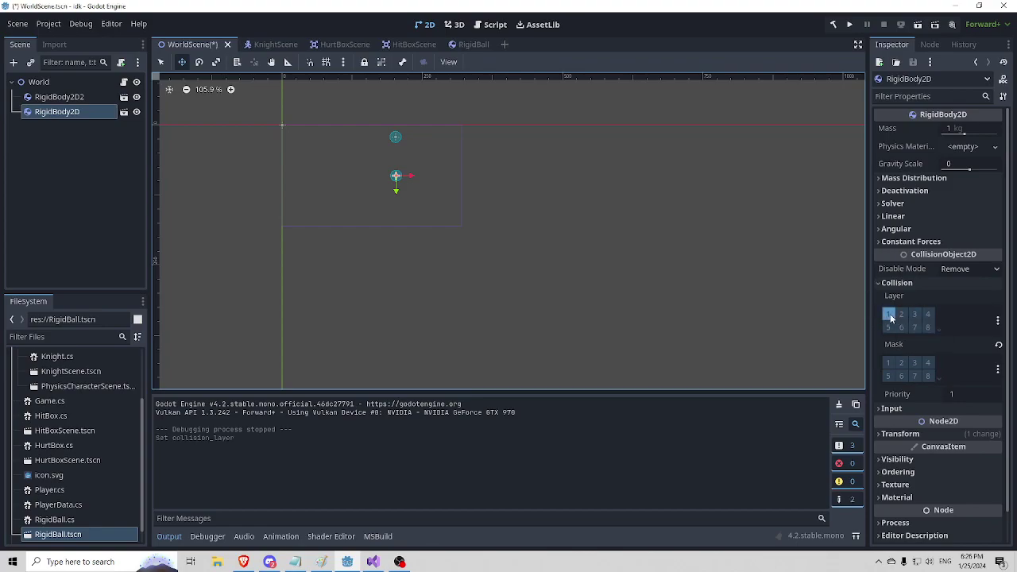
left_click(62, 97)
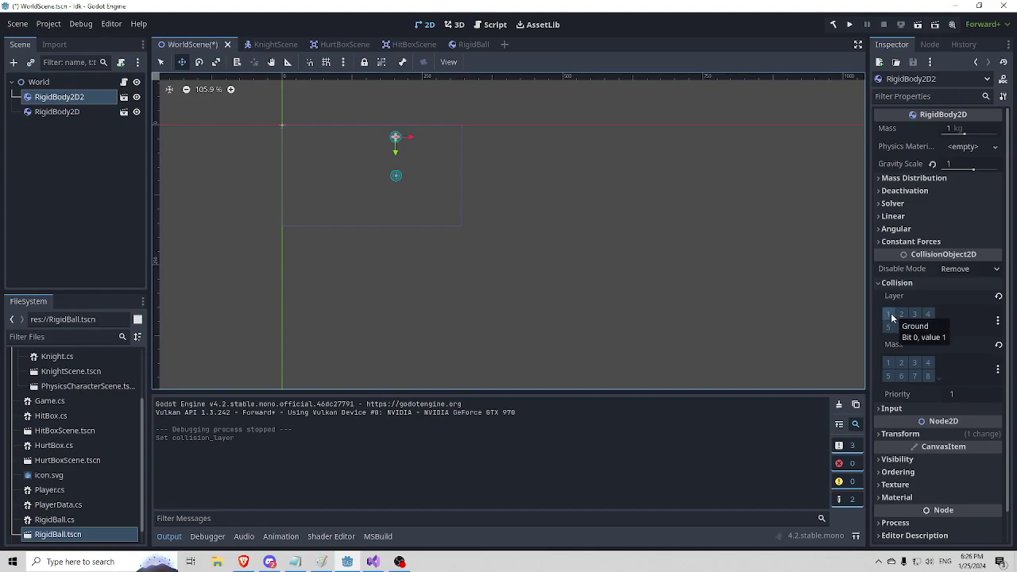
left_click(891, 314)
left_click(849, 25)
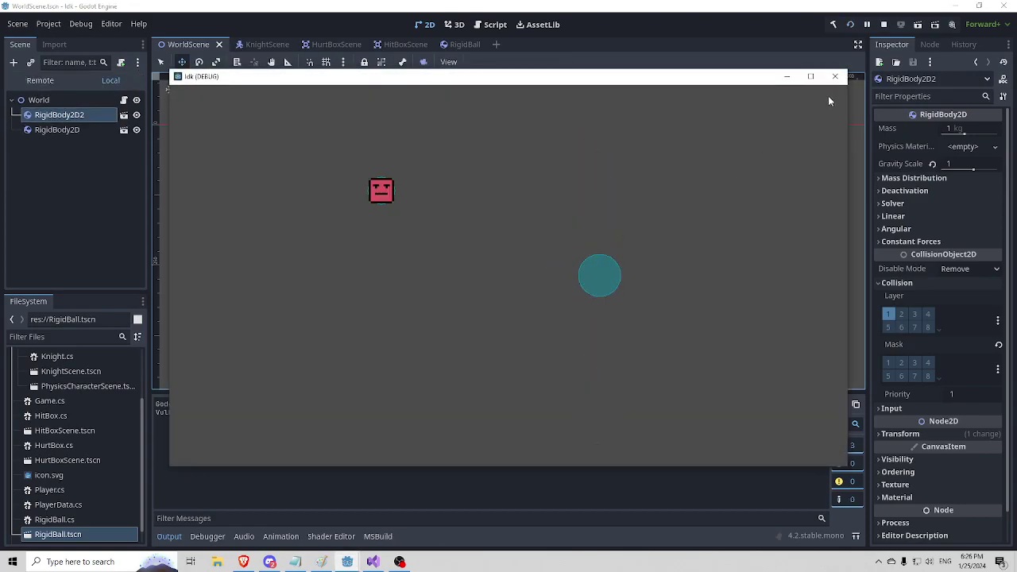
left_click(835, 76)
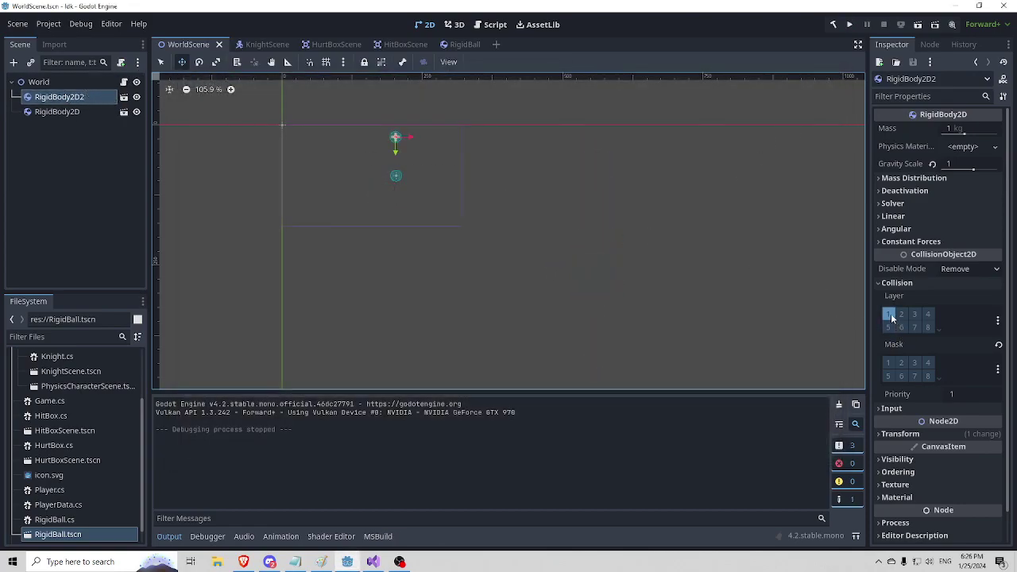
Uncheck layer 1 and check mask 1 on RigidBody2D2, then run the scene.
left_click(891, 315)
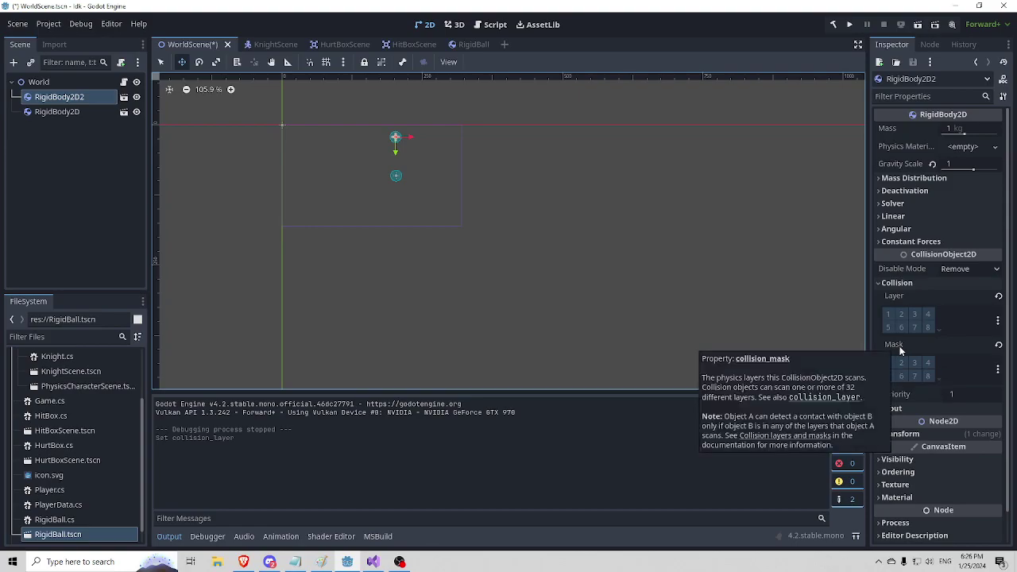
left_click(68, 112)
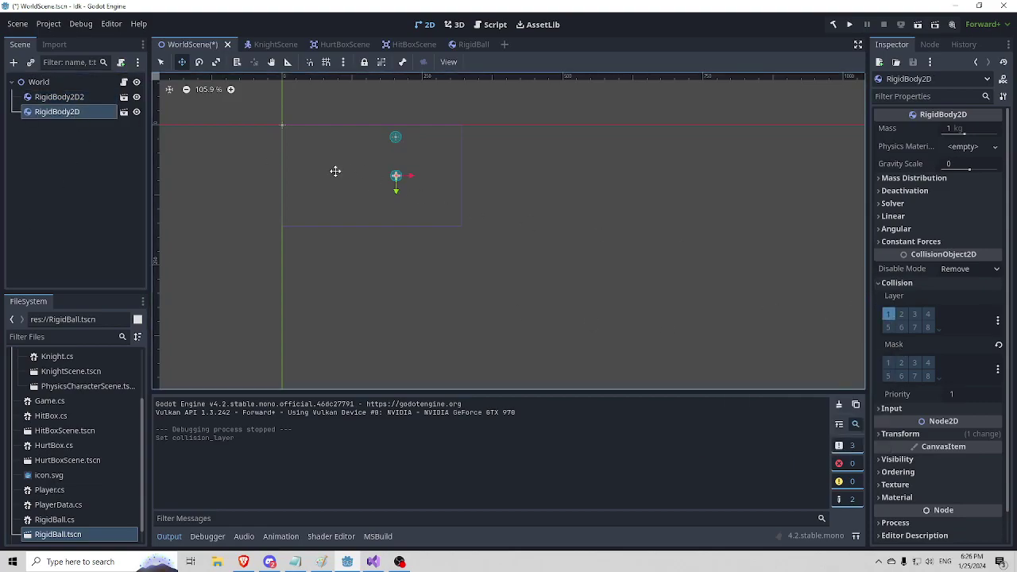
left_click(70, 97)
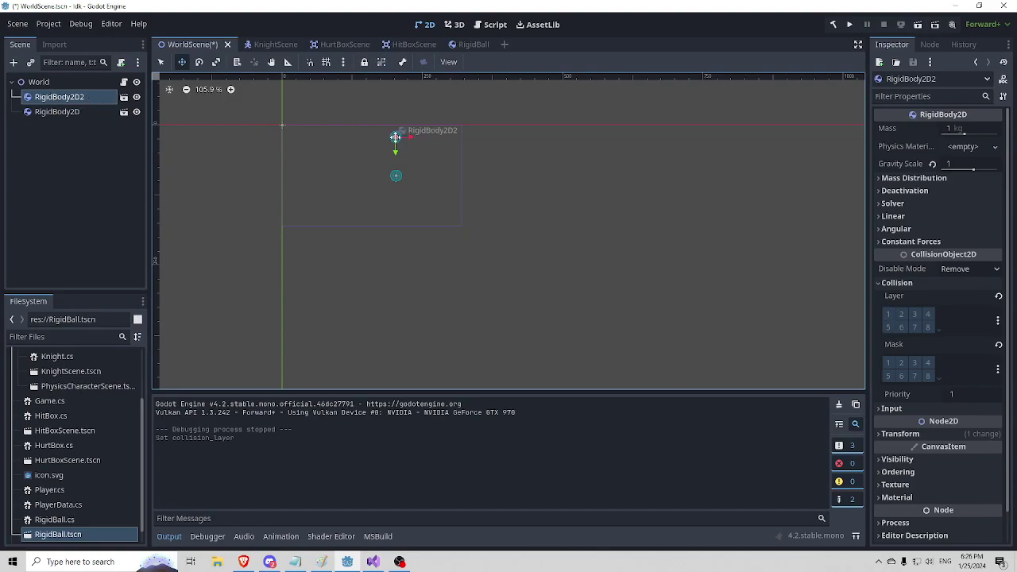
left_click(889, 363)
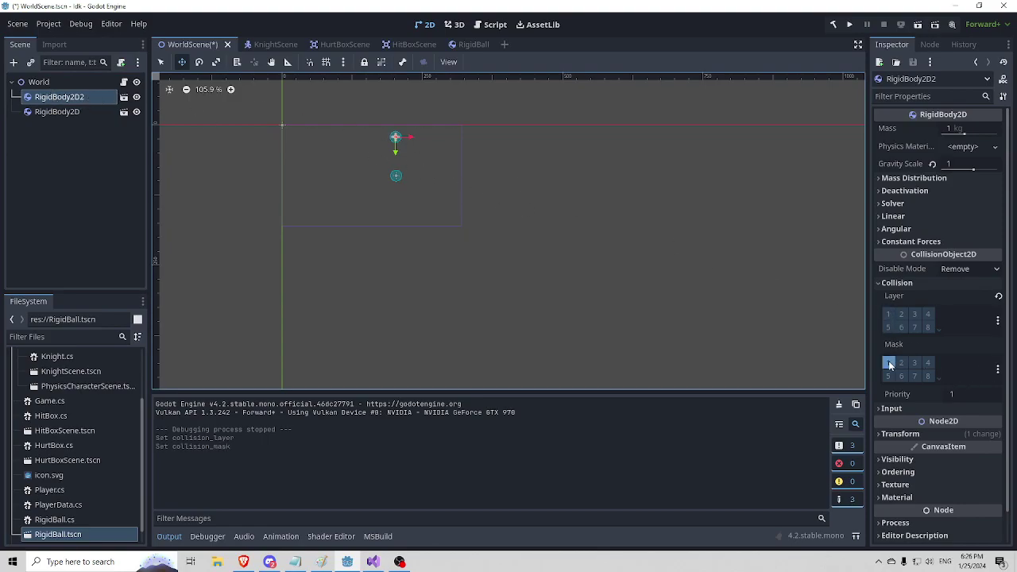
left_click(64, 113)
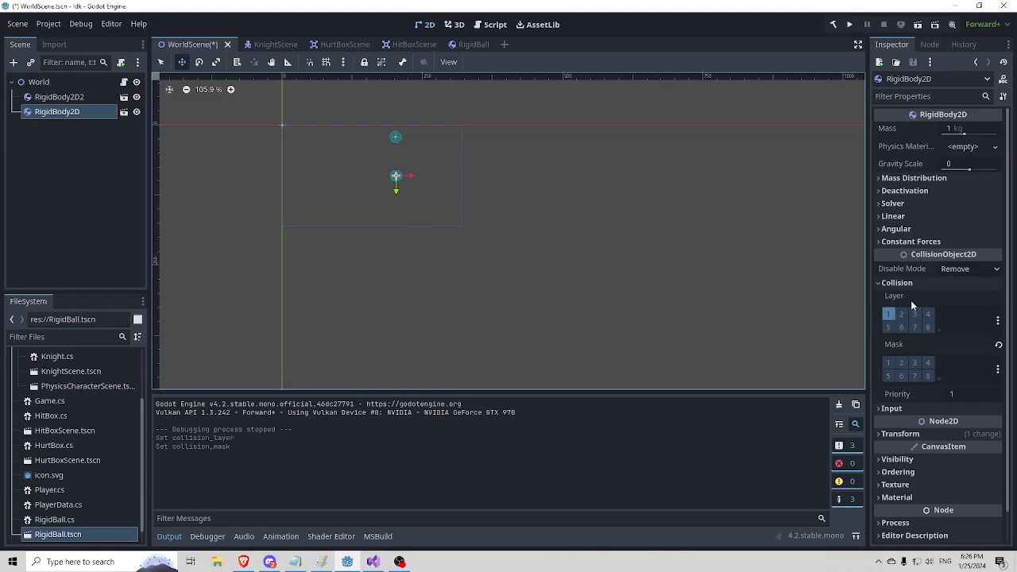
left_click(76, 97)
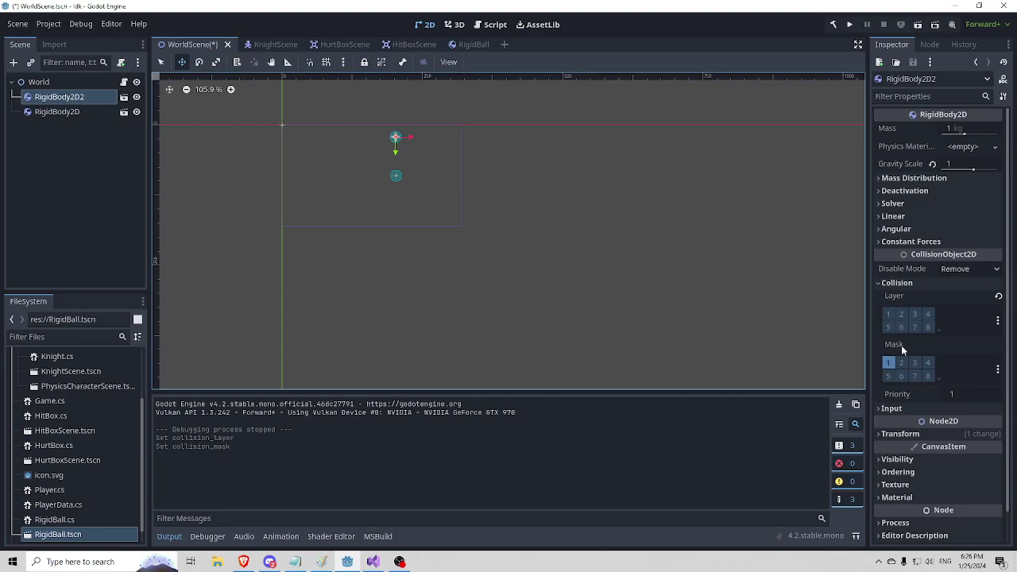
mouse_move(903, 345)
left_click(849, 25)
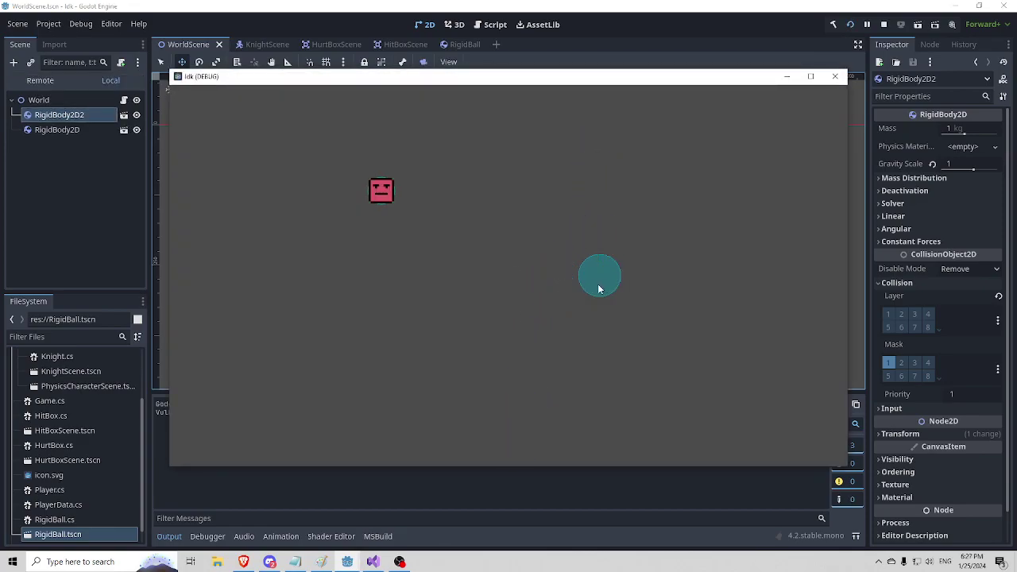
Stop the game, toggle the lower ball's mask 2 on and off, and remove its layer 1.
left_click(835, 76)
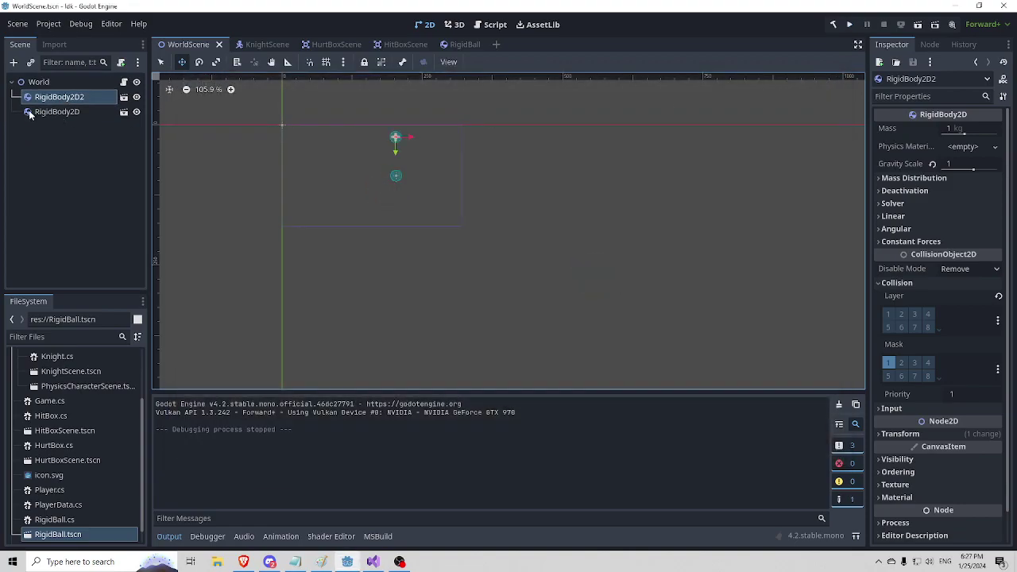
left_click(57, 112)
left_click(889, 364)
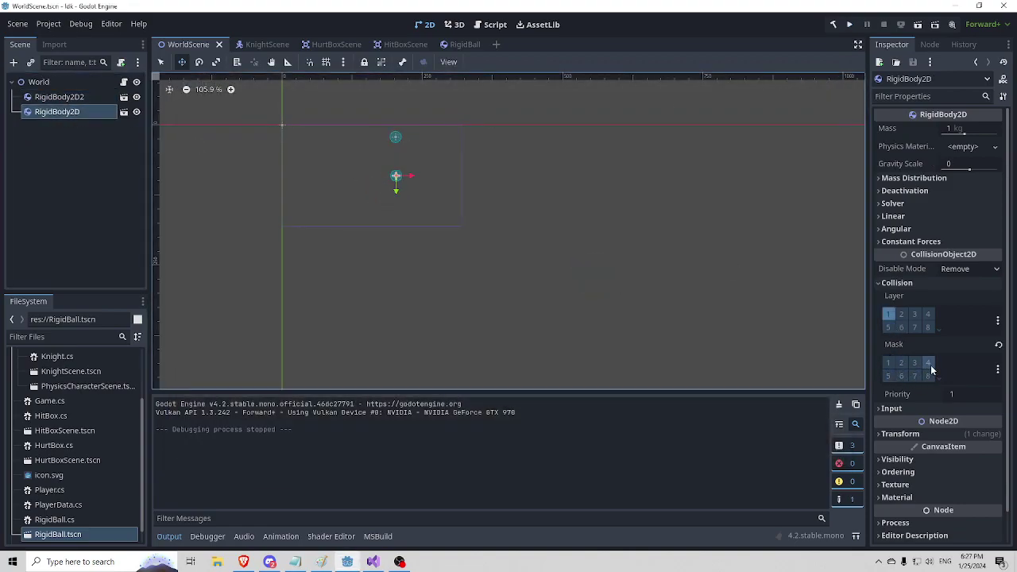
left_click(901, 364)
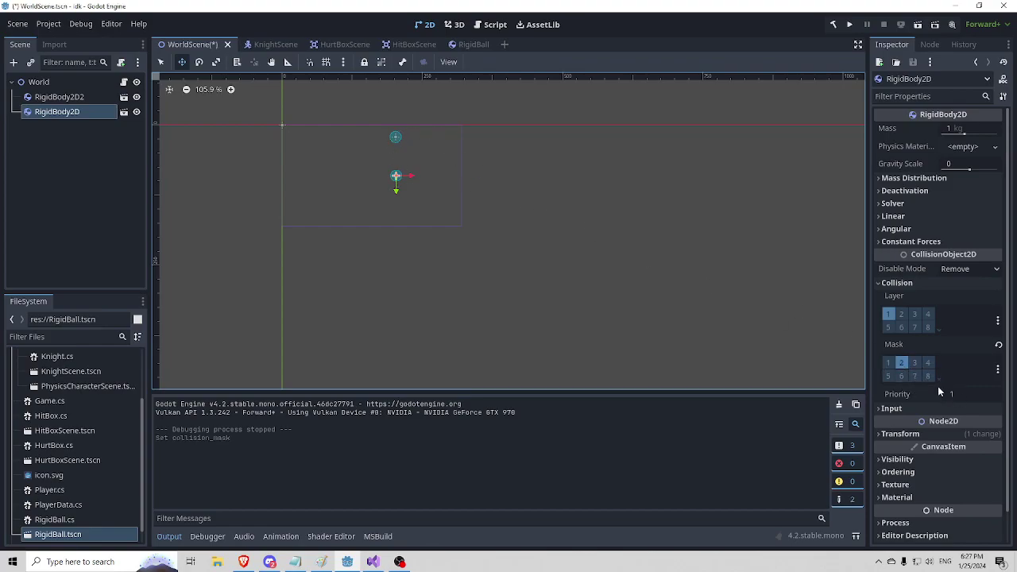
left_click(902, 364)
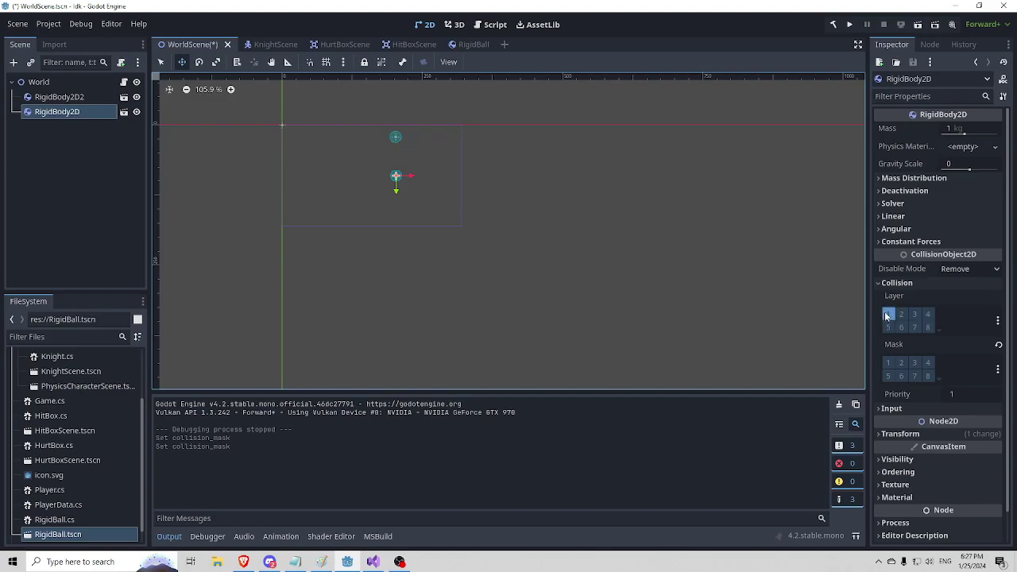
left_click(78, 98)
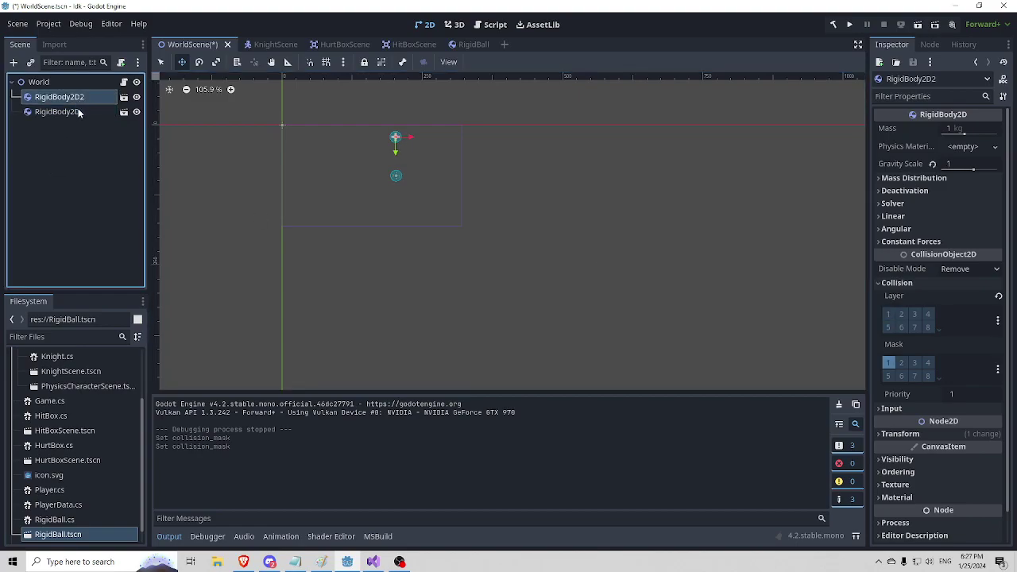
left_click(78, 113)
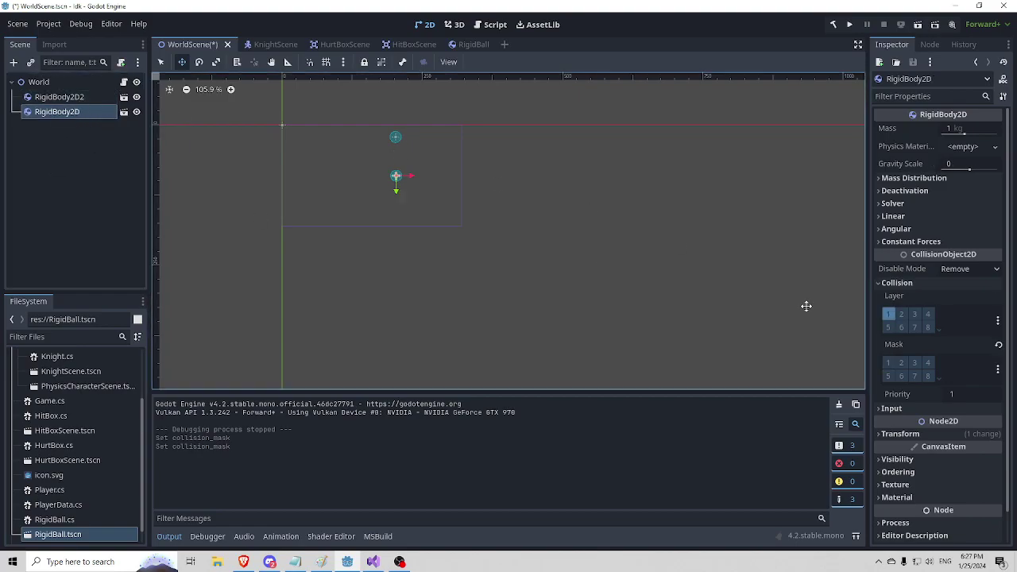
left_click(889, 315)
Clear the upper ball's mask 1 and put it on collision layer 1.
left_click(70, 99)
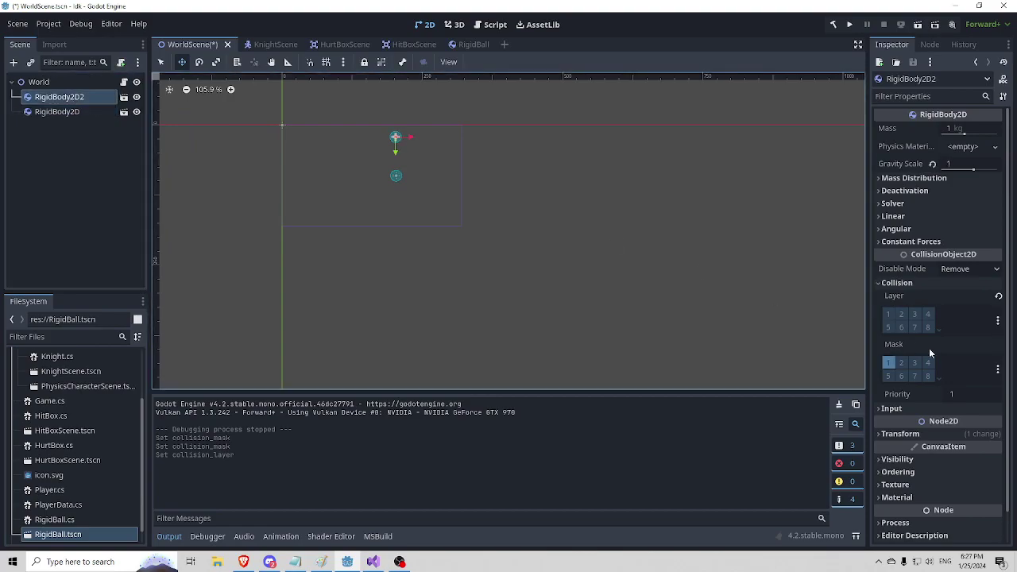
left_click(889, 363)
left_click(82, 112)
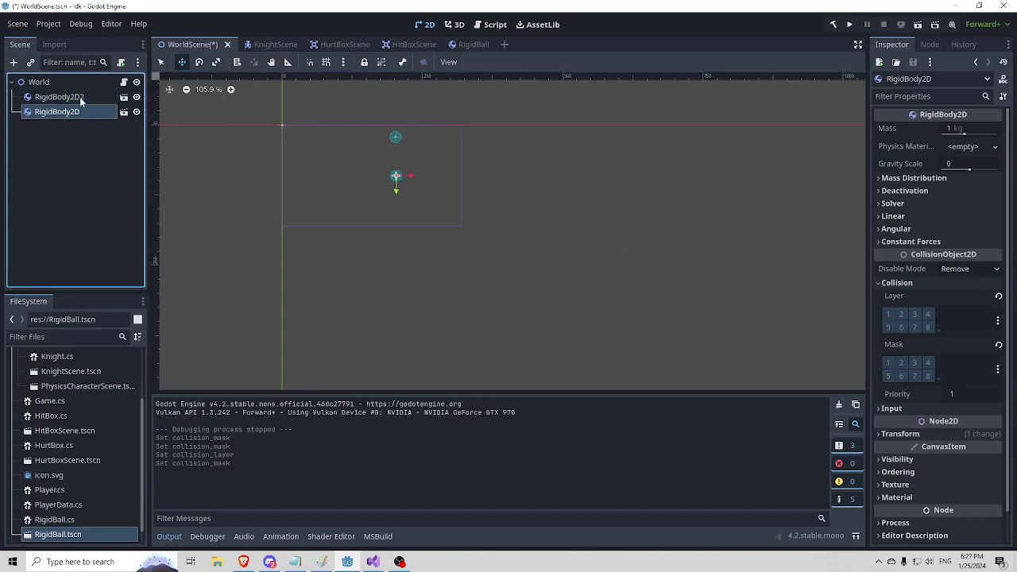
left_click(79, 98)
left_click(888, 317)
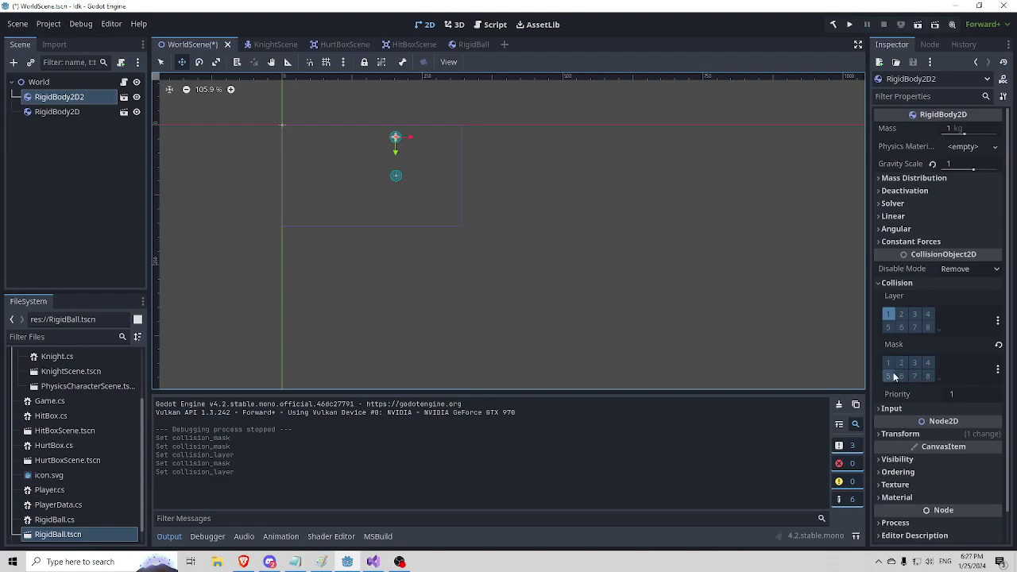
Give the lower ball only collision mask 1, with no layer.
left_click(58, 111)
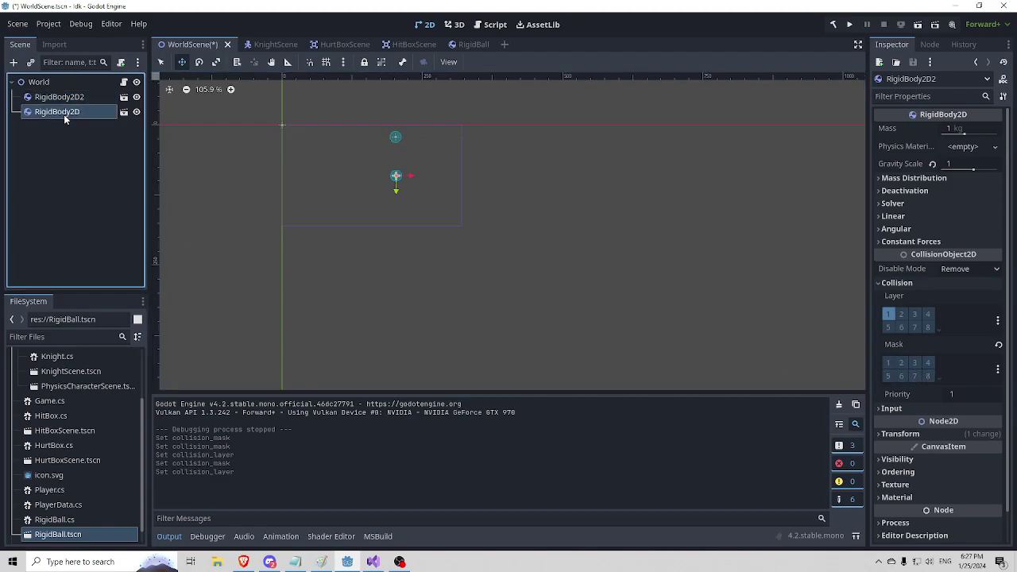
left_click(888, 314)
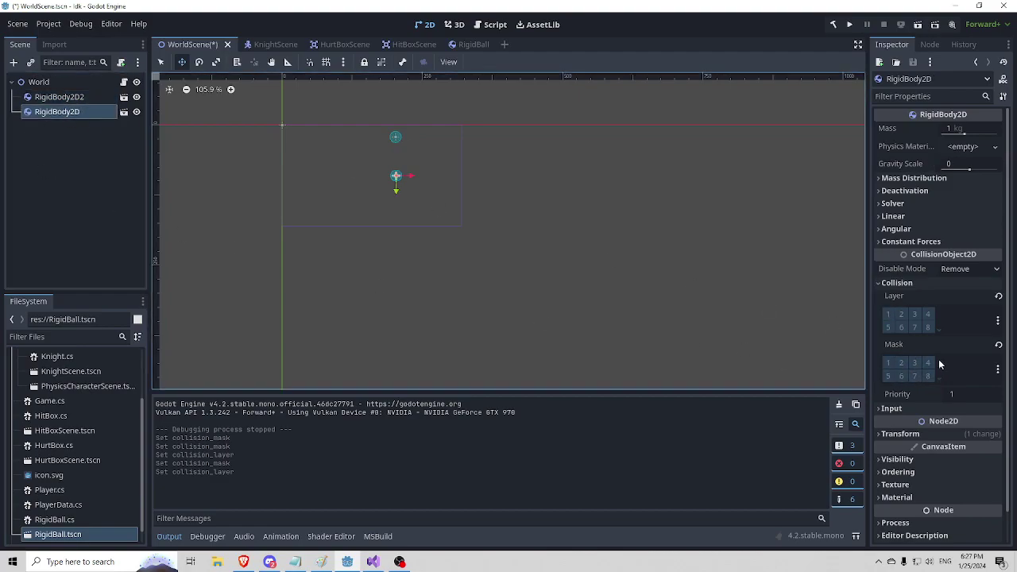
left_click(888, 362)
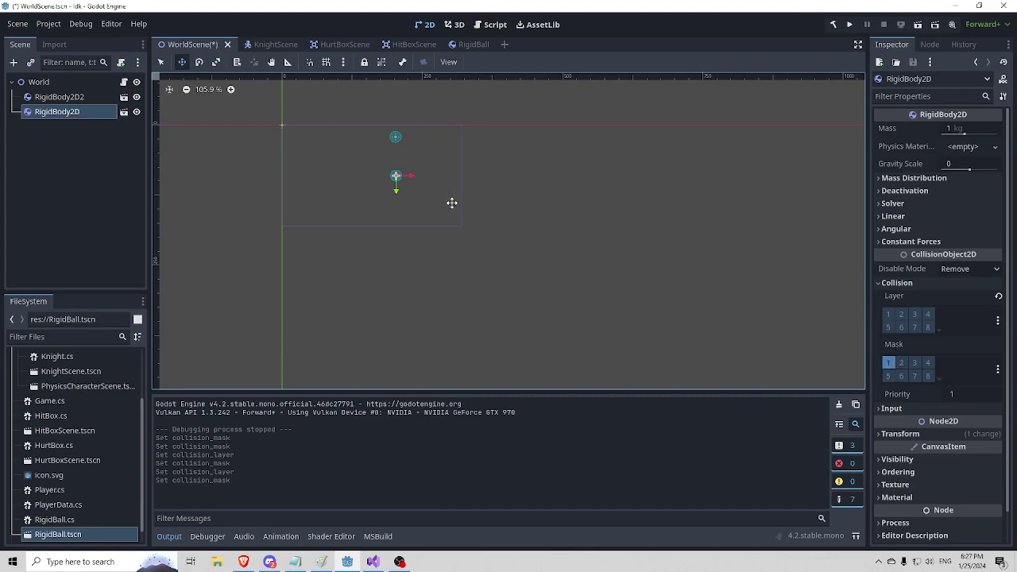
Test-run the scene with the layer-1 upper ball and mask-1 lower ball, then inspect both balls.
left_click(850, 25)
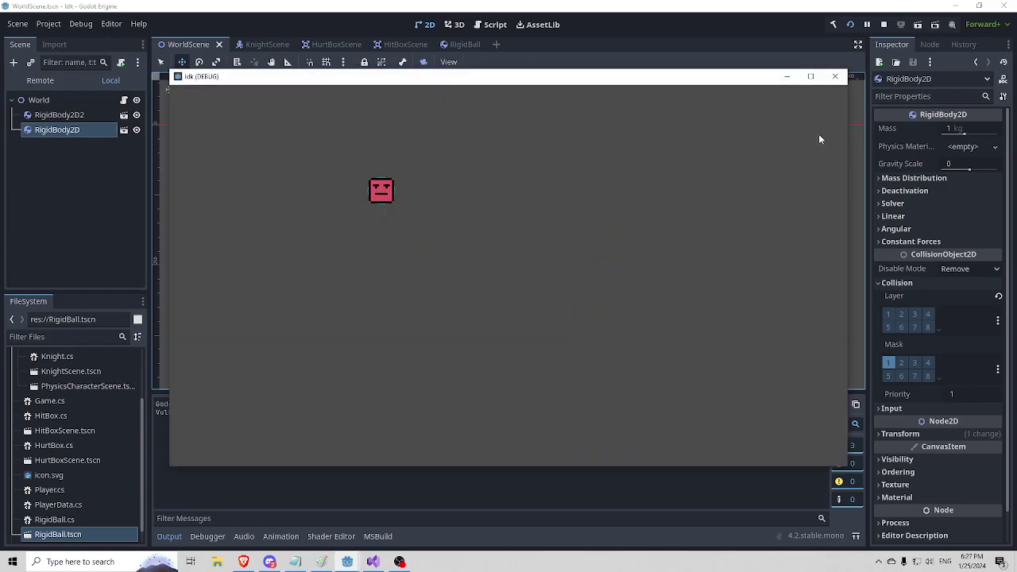
left_click(835, 77)
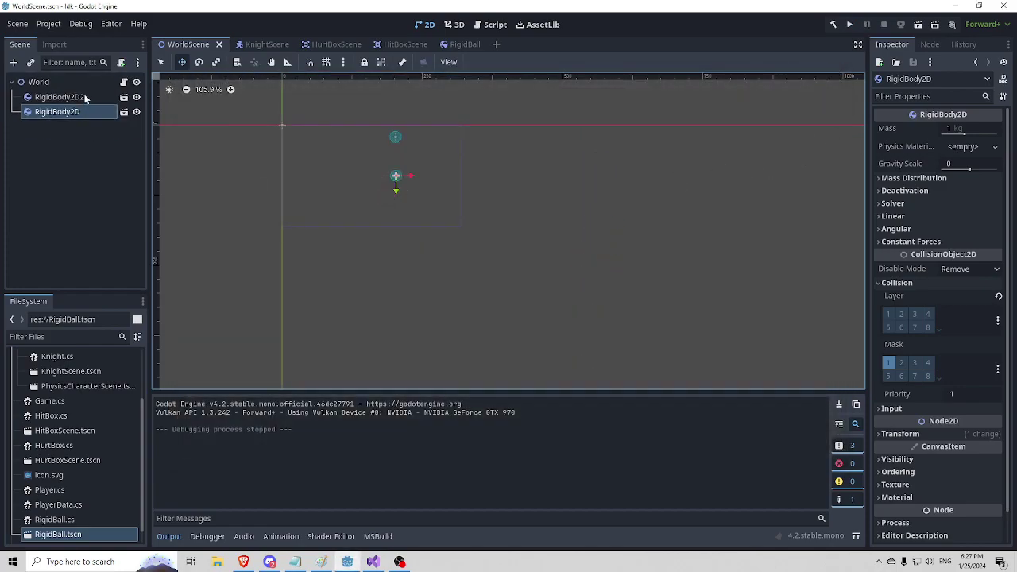
left_click(83, 97)
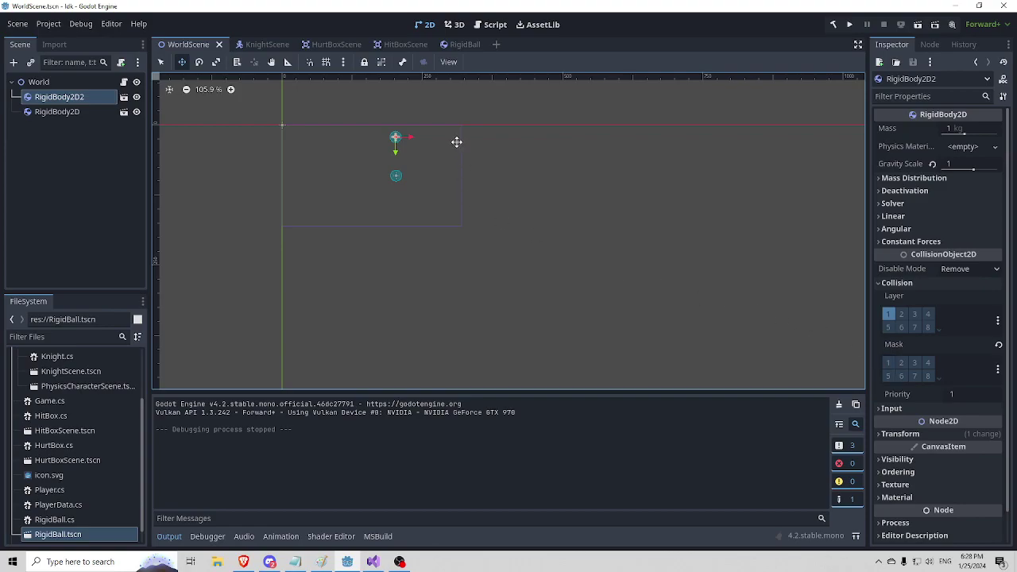
left_click(54, 112)
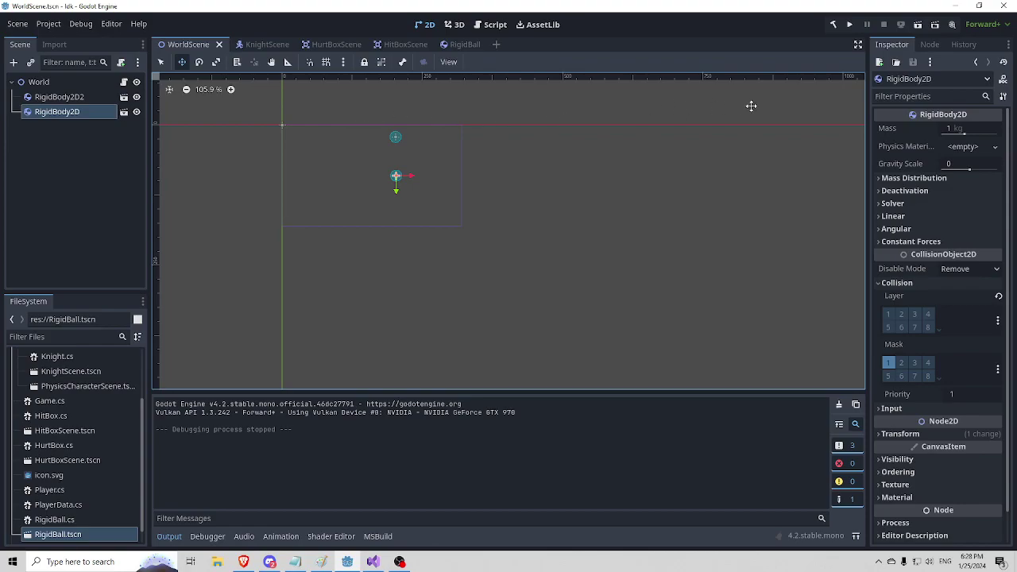
Add the lower ball to layer 1 and the upper ball to mask 1, then test-run with F5.
left_click(888, 315)
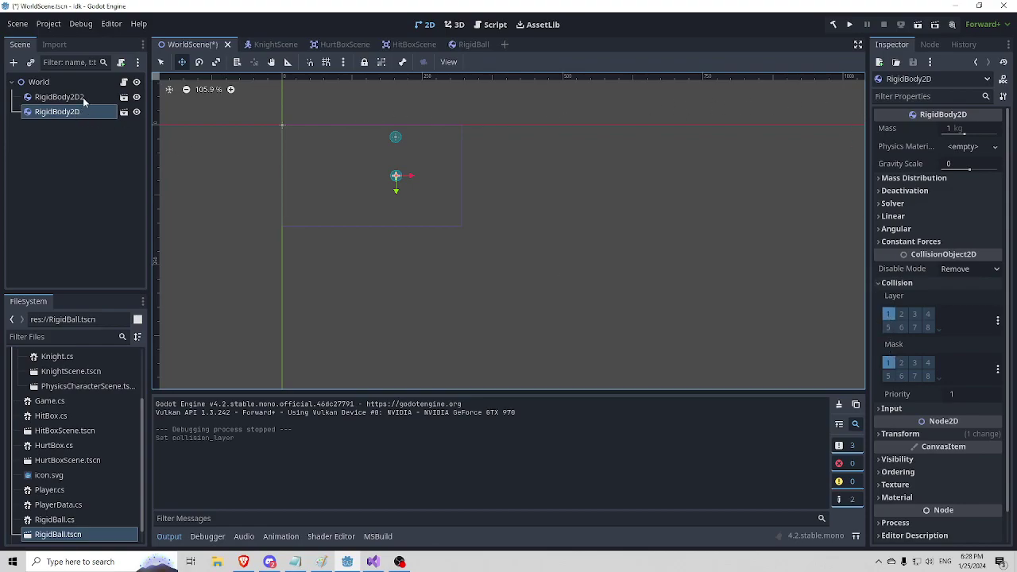
left_click(70, 97)
left_click(888, 364)
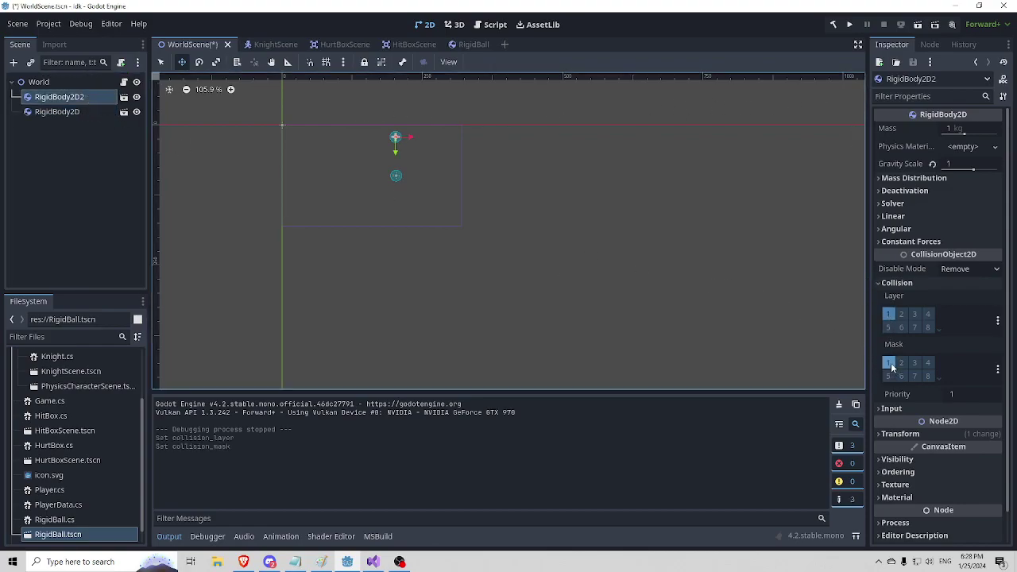
left_click(63, 112)
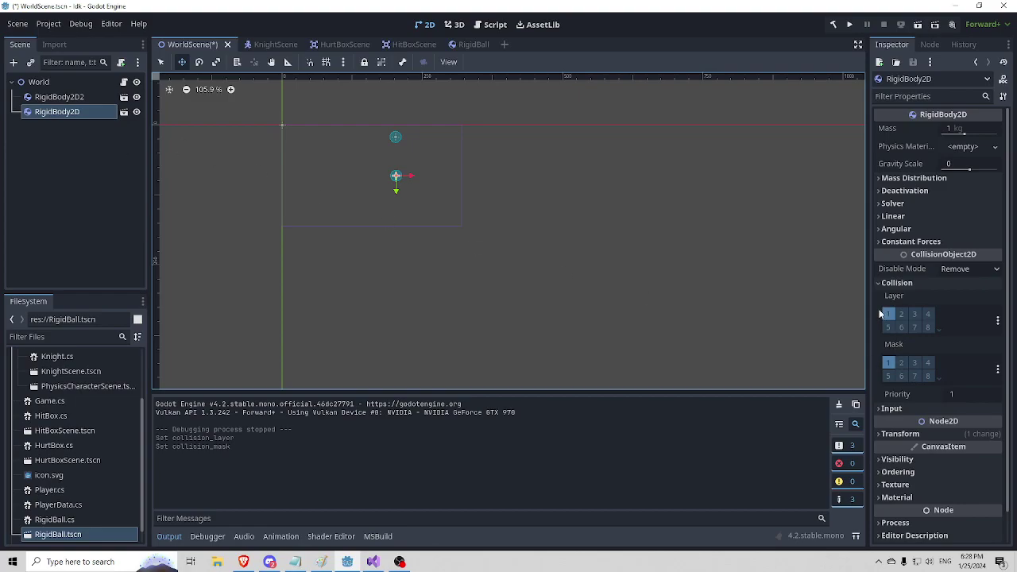
left_click(62, 97)
key("F5")
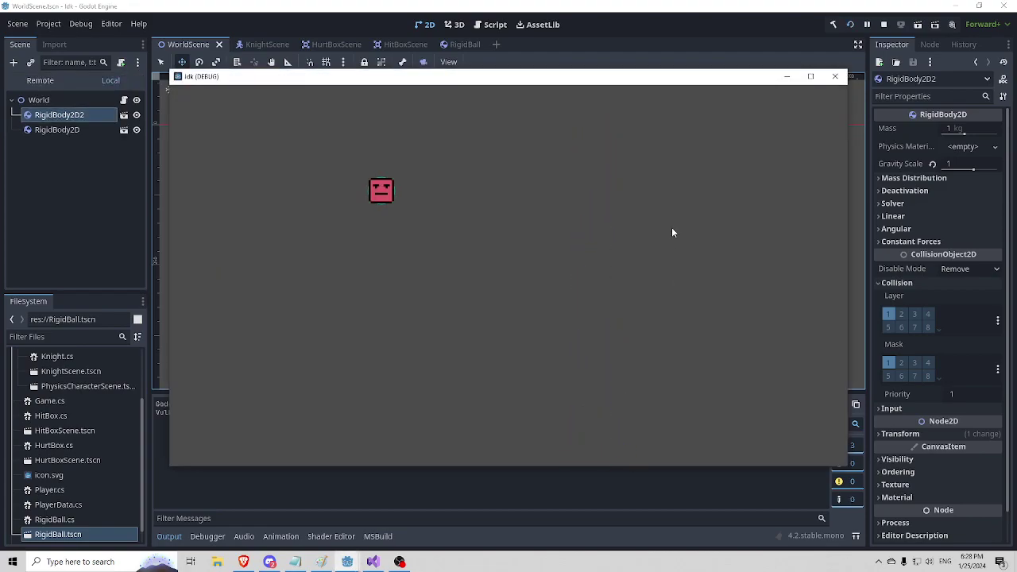
left_click(835, 77)
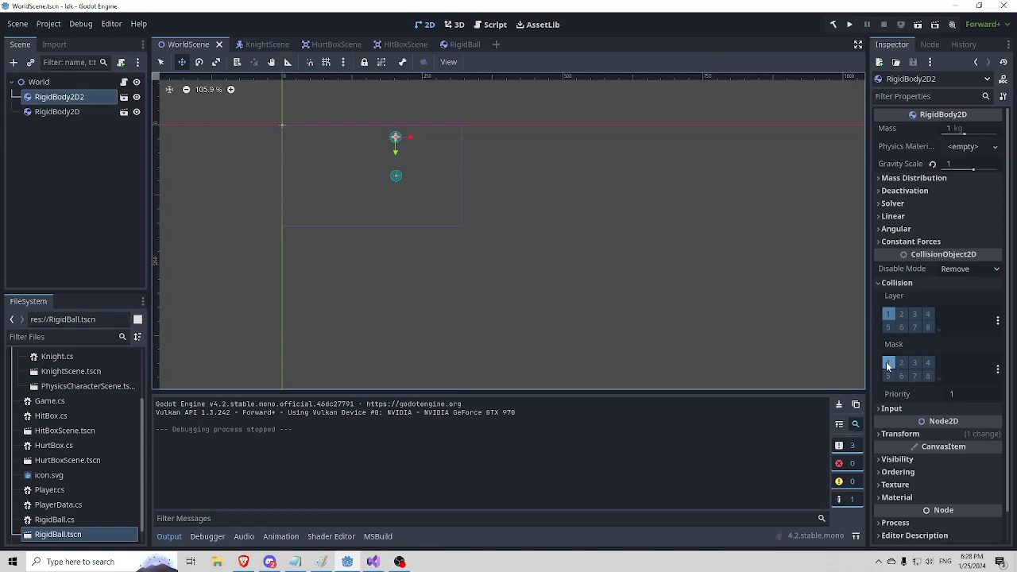
Remove layer 1 from both balls, clear the upper ball's mask 1, then restore its layer 1.
left_click(890, 314)
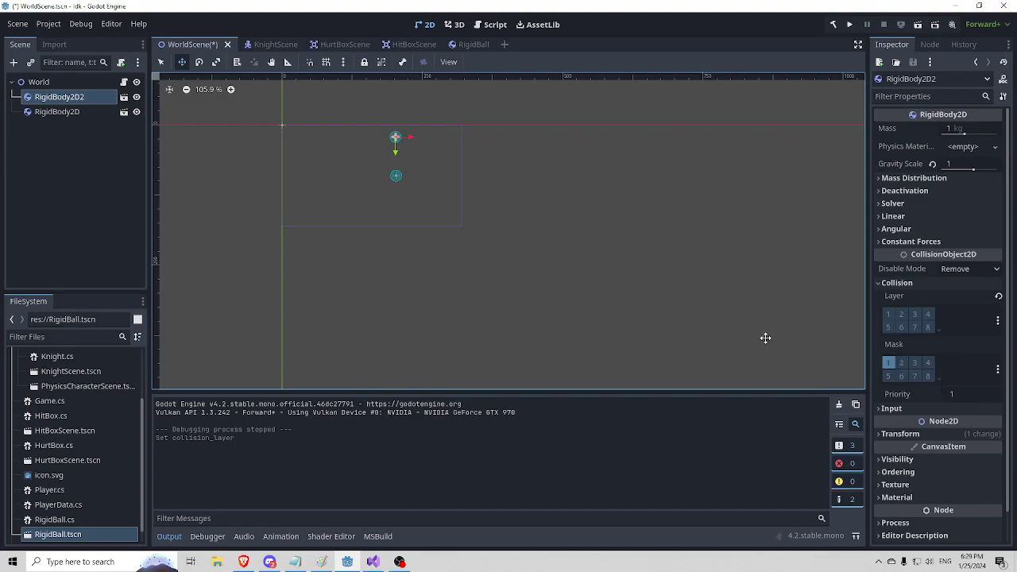
left_click(87, 113)
left_click(887, 317)
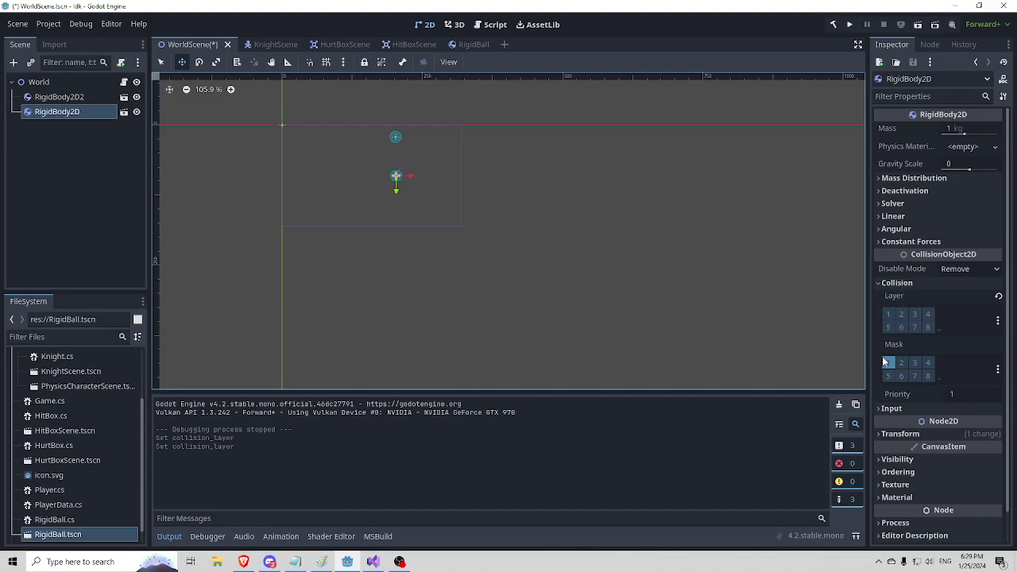
left_click(87, 96)
left_click(889, 363)
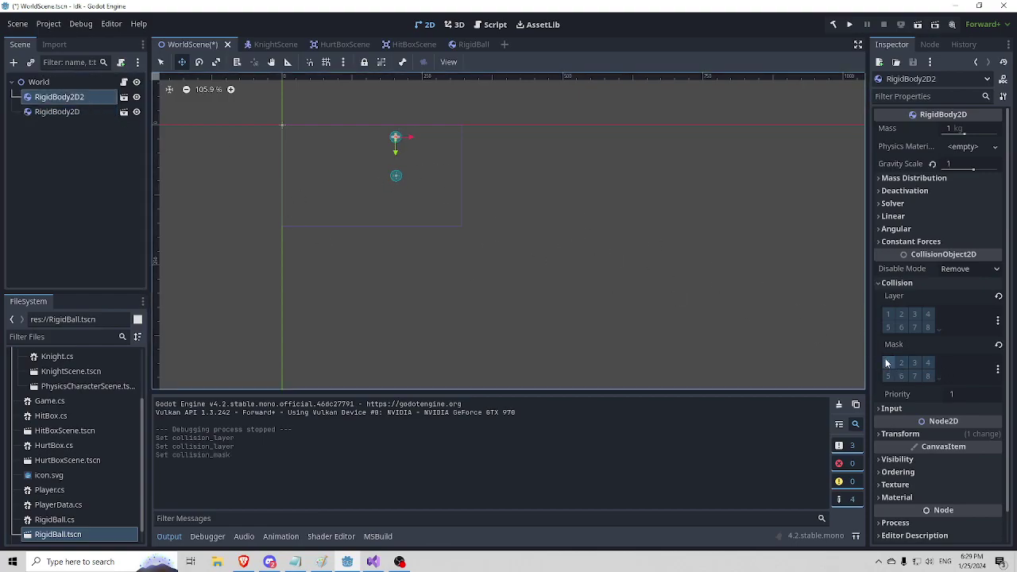
left_click(890, 314)
left_click(55, 113)
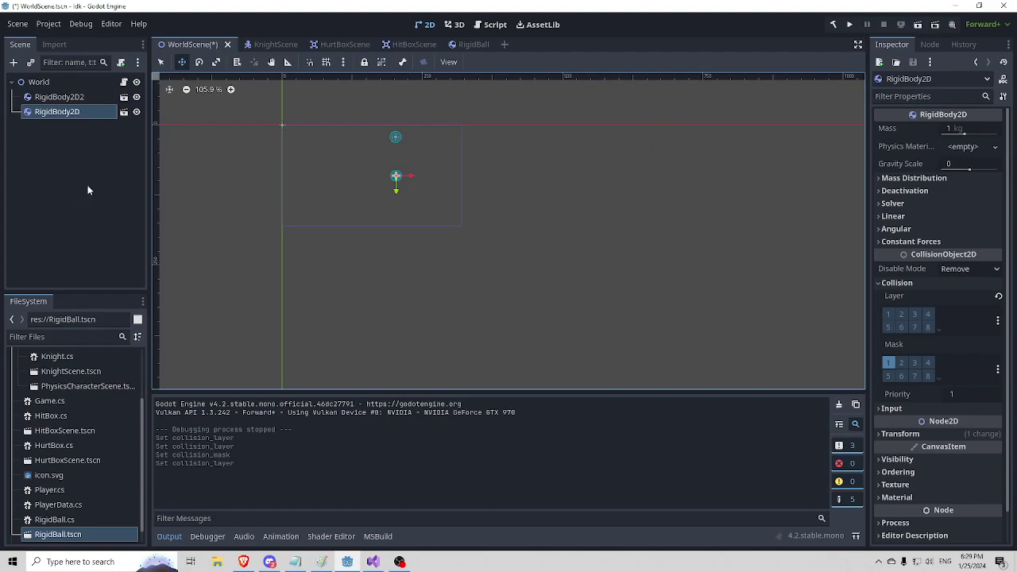
Test-run the scene, then clear the upper ball's mask 1 and select the lower ball.
left_click(850, 24)
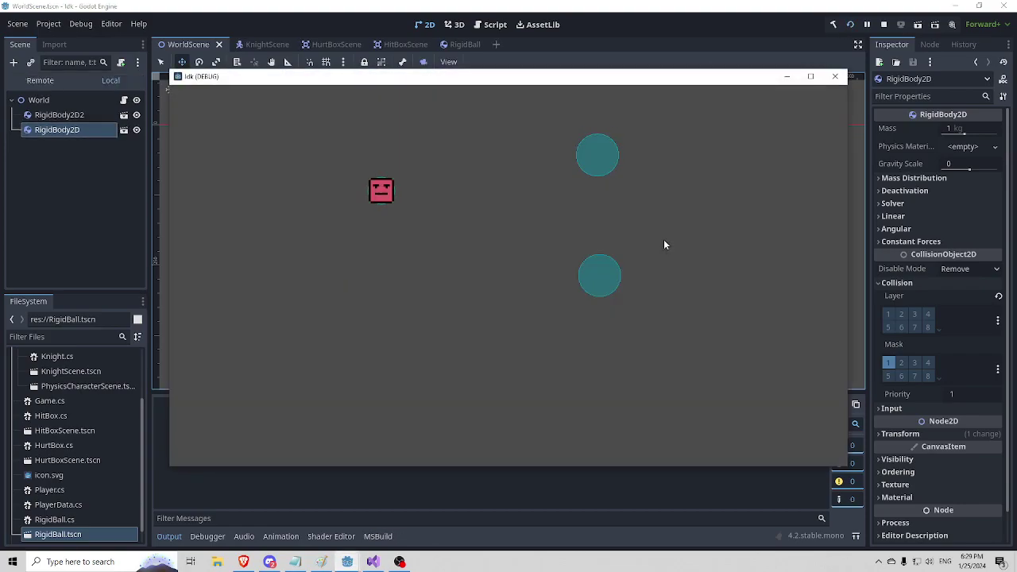
left_click(835, 76)
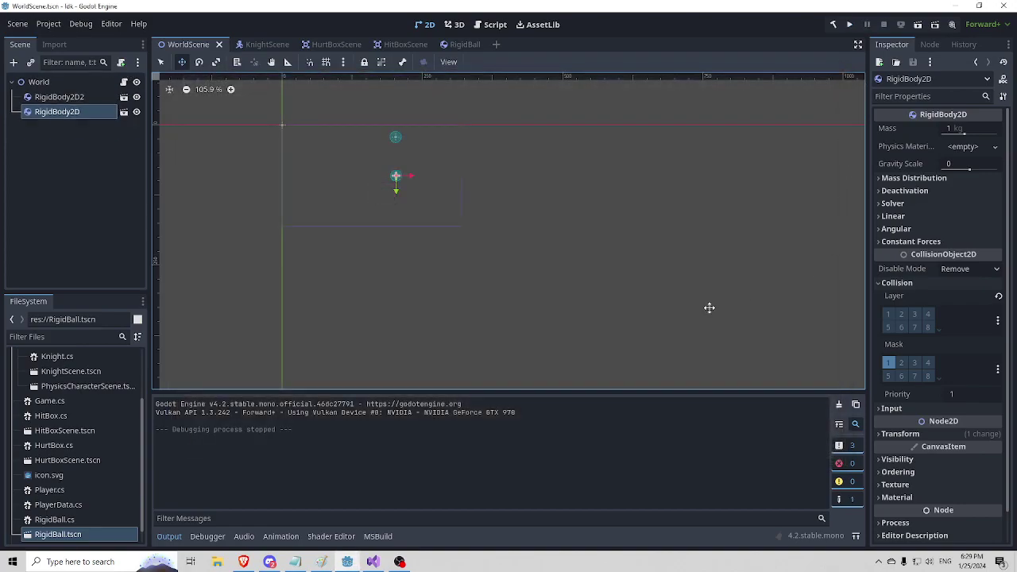
left_click(396, 137)
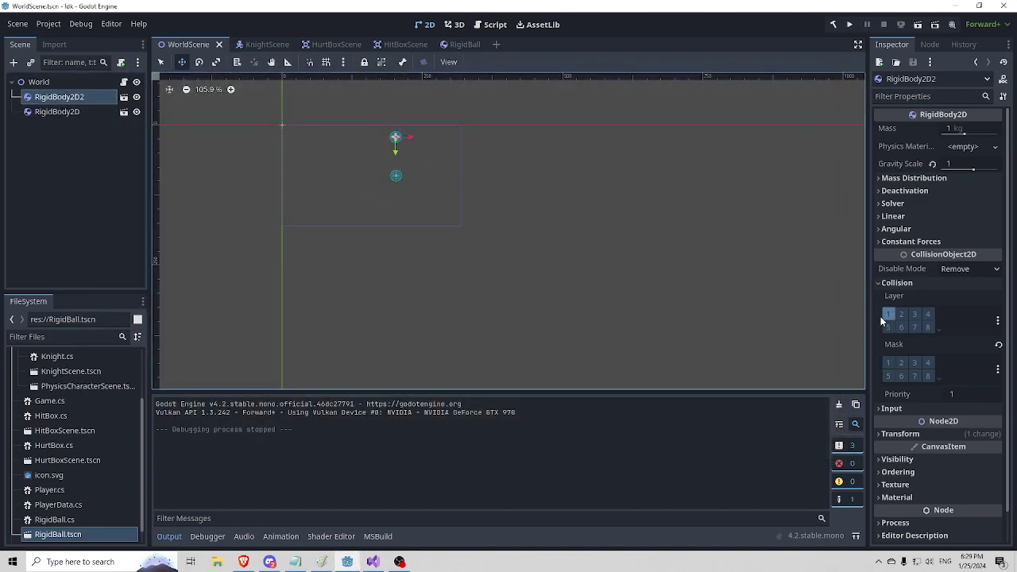
left_click(890, 365)
left_click(390, 186)
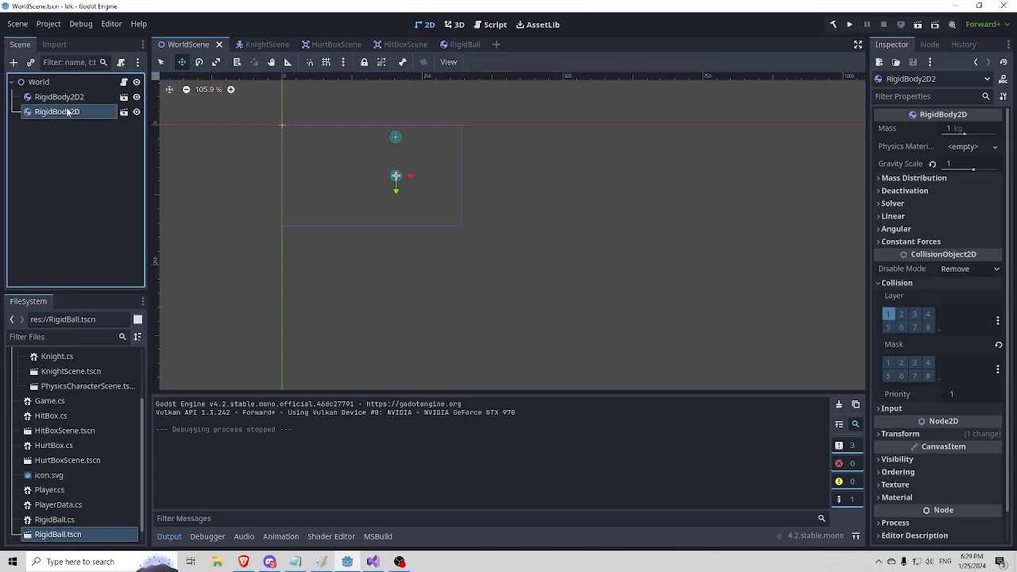
Add the lower ball to collision layer 1 and test-run the scene.
left_click(889, 315)
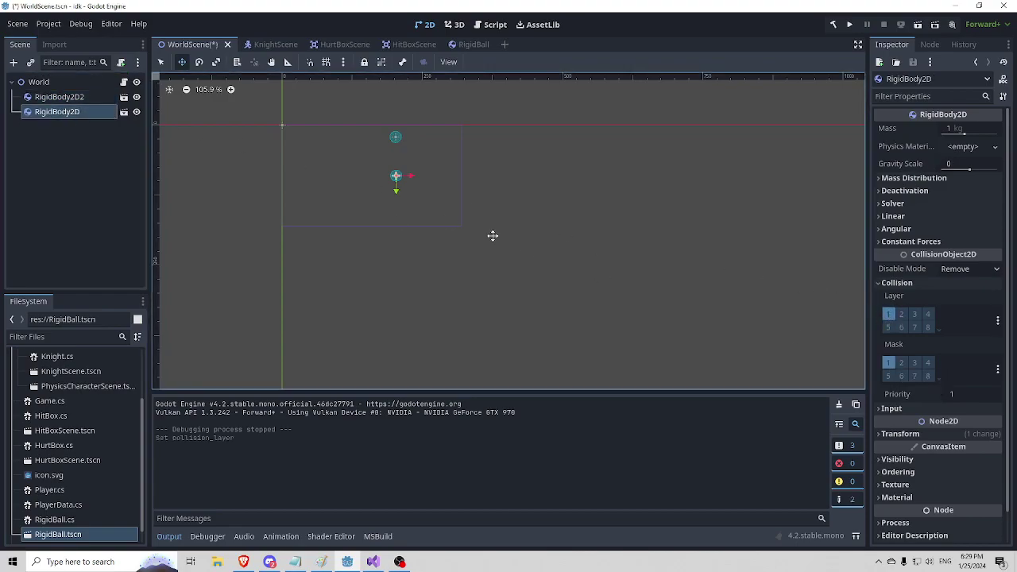
left_click(849, 25)
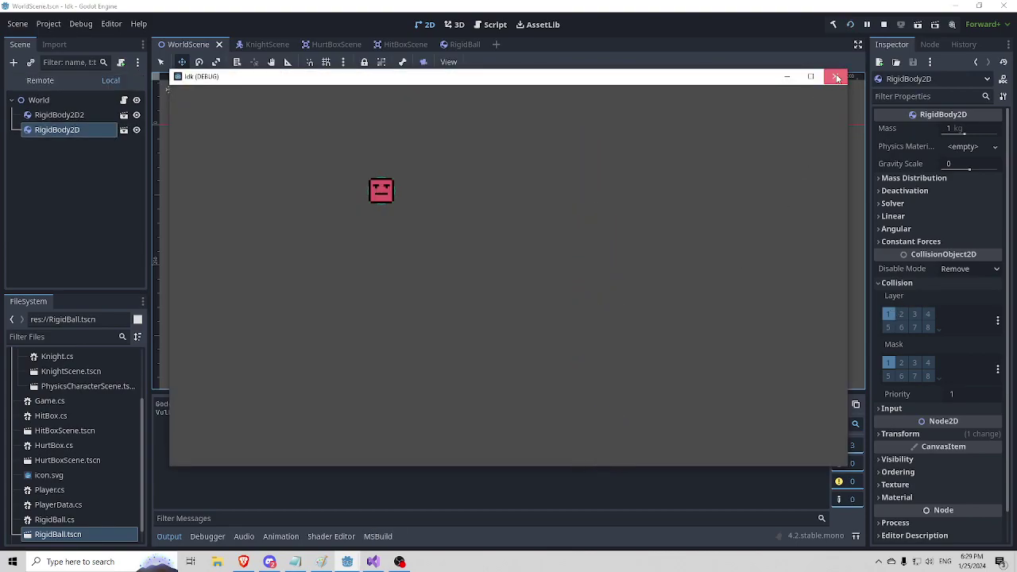
left_click(835, 76)
Review both ball nodes, clear the selection, and bring OBS to the front.
left_click(57, 98)
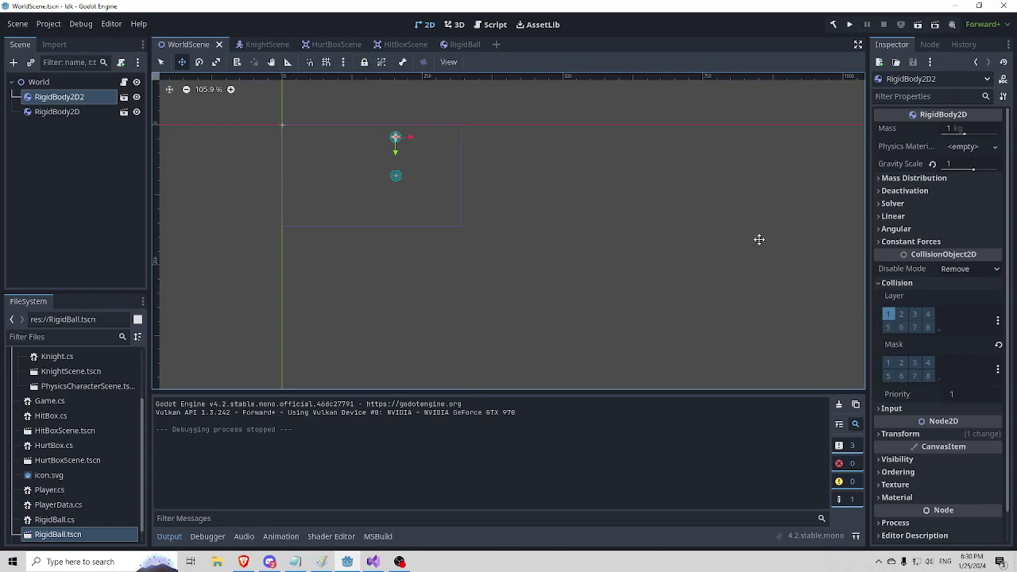
left_click(50, 113)
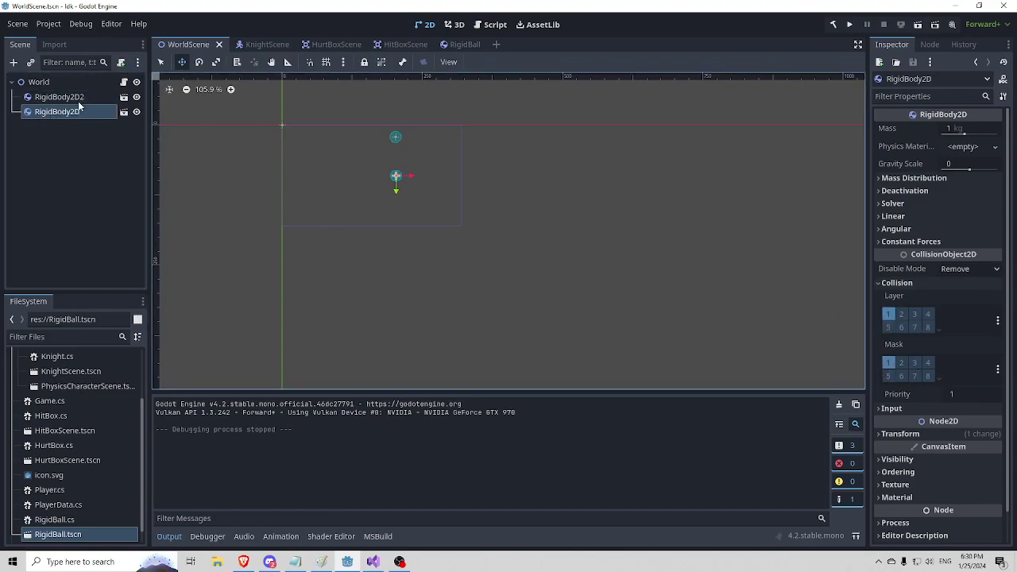
left_click(73, 97)
left_click(53, 216)
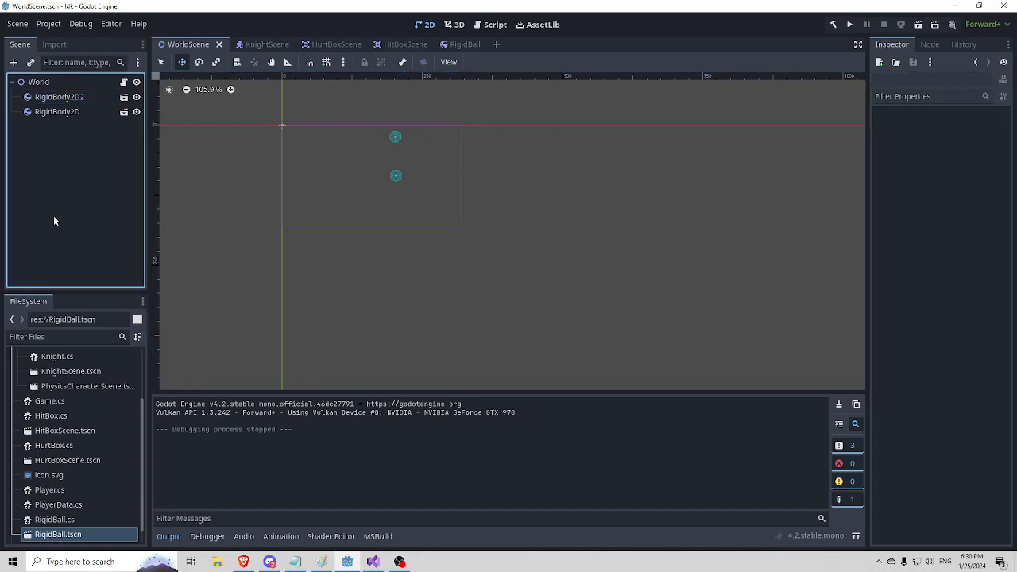
left_click(400, 563)
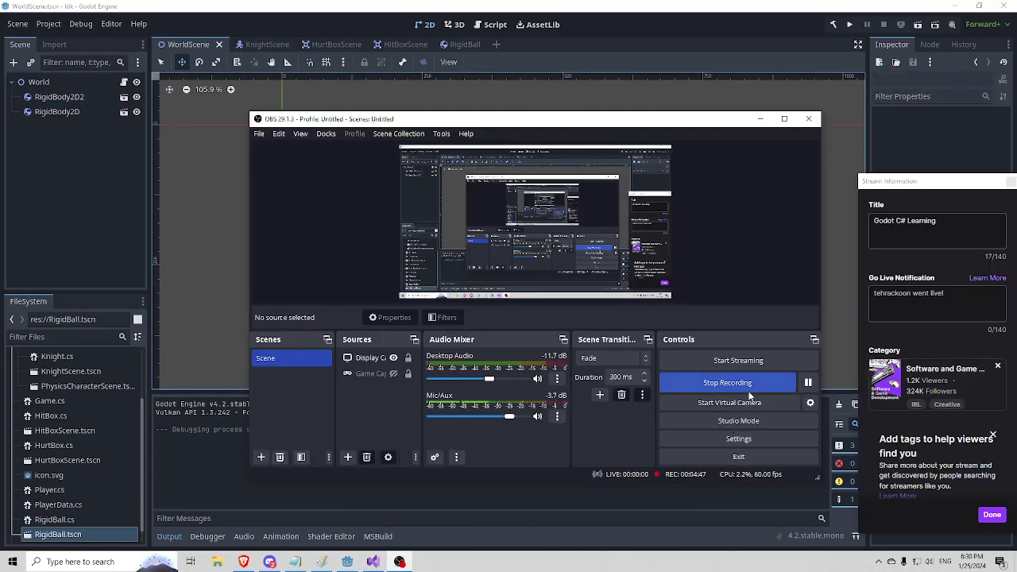